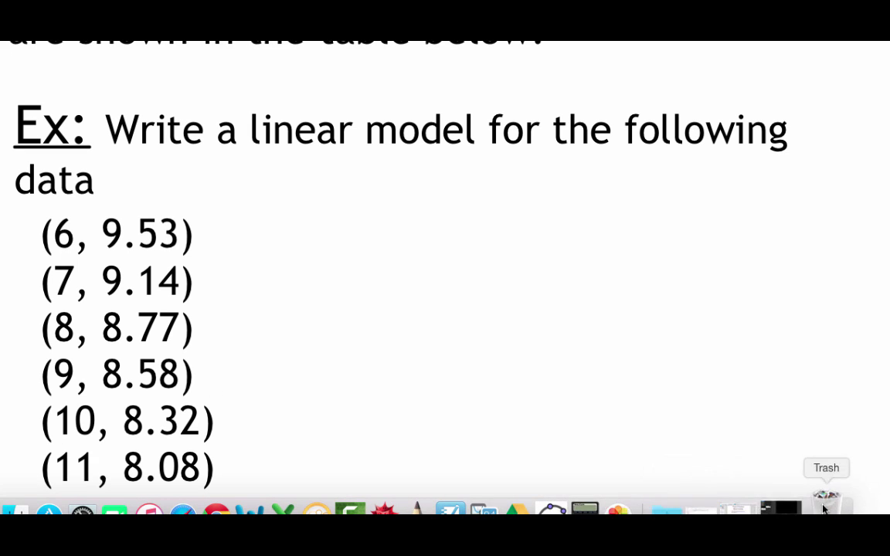
Step: Launch TI-SmartView CE and open the STAT list editor
left_click(506, 506)
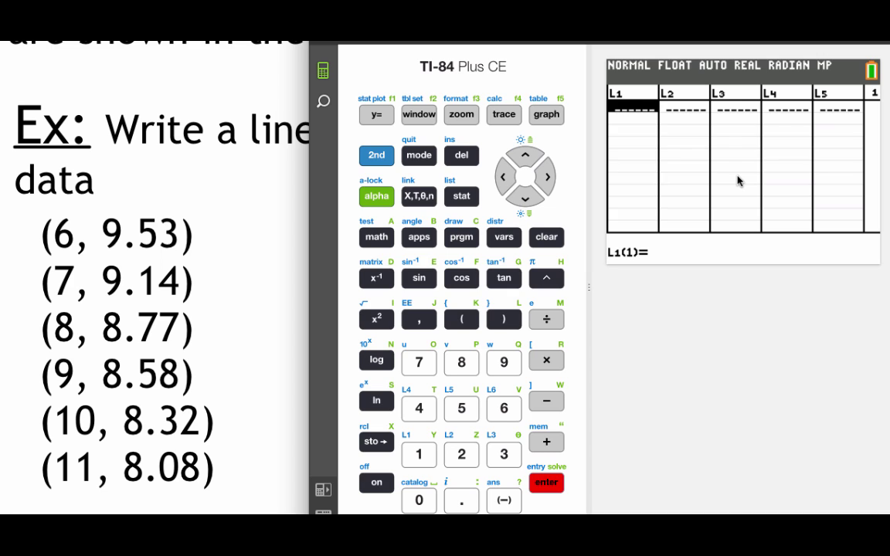
left_click(468, 198)
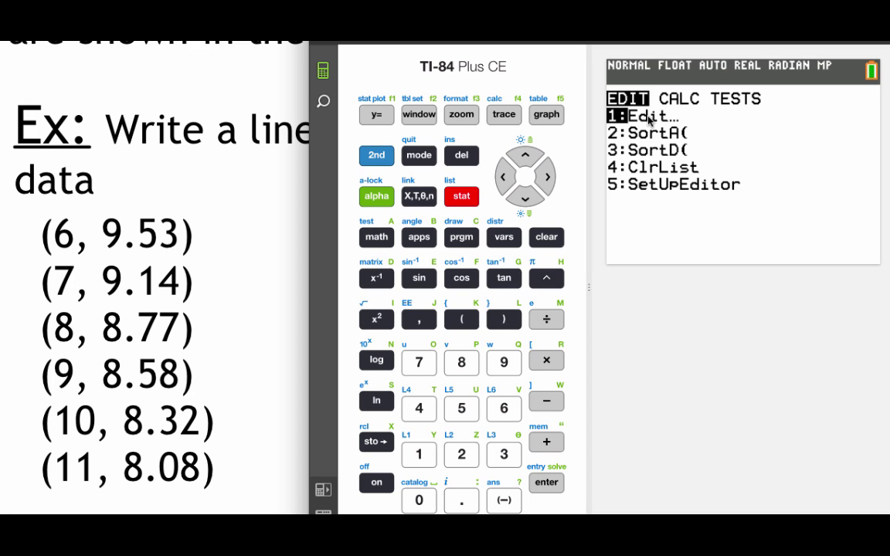
left_click(544, 480)
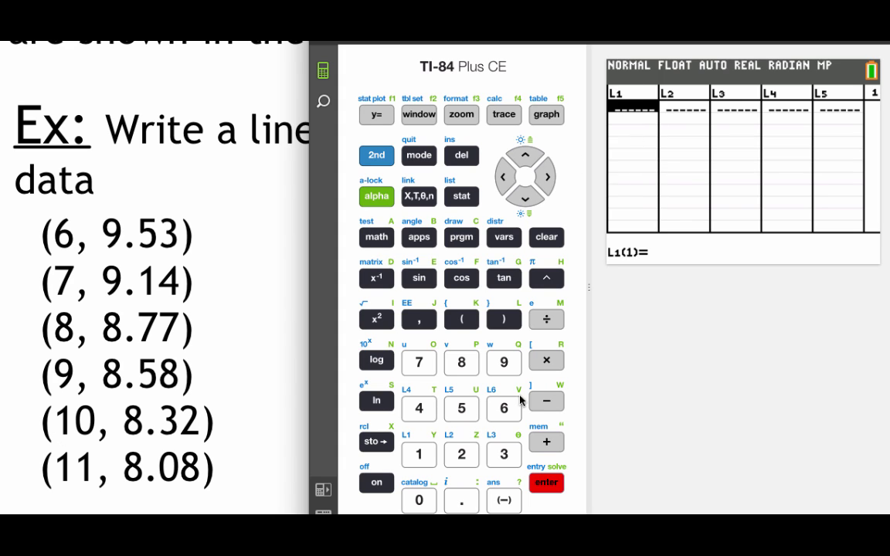
Step: Enter the x-values 6, 7, 8, 9, 10 and 11 into L1
type("6")
key("Return")
type("7")
key("Return")
type("8")
key("Return")
type("9")
key("Return")
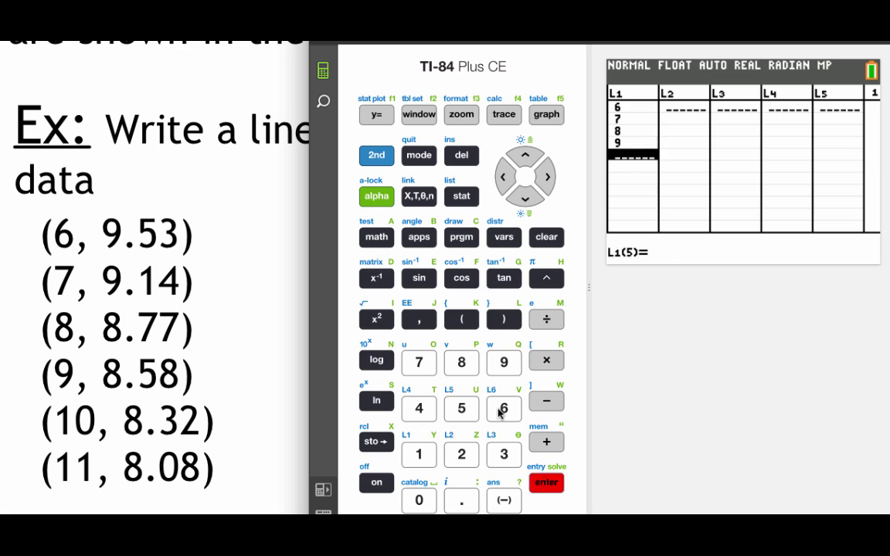
type("10")
key("Return")
type("11")
key("Return")
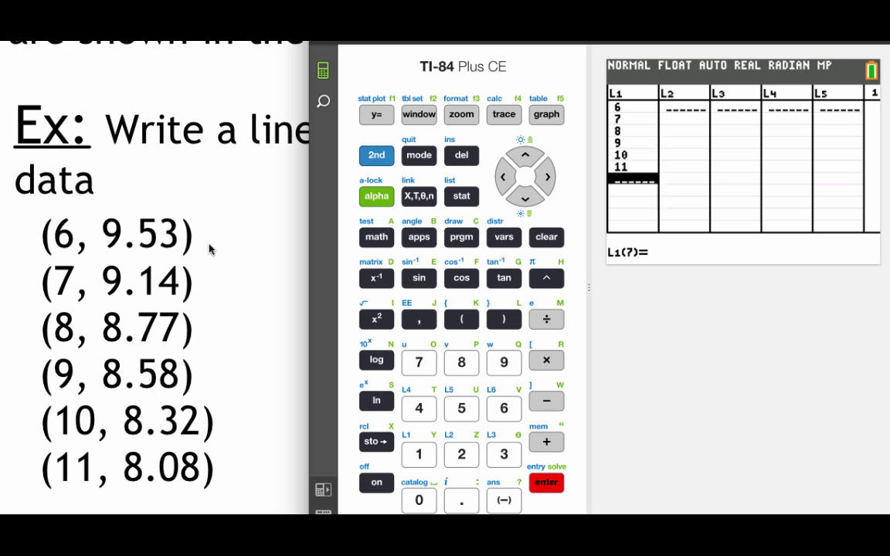
Step: Enter 9.53, 9.14, 8.77, 8.58, 8.32 and 8.08 down column L2
key("Right")
type("9.53")
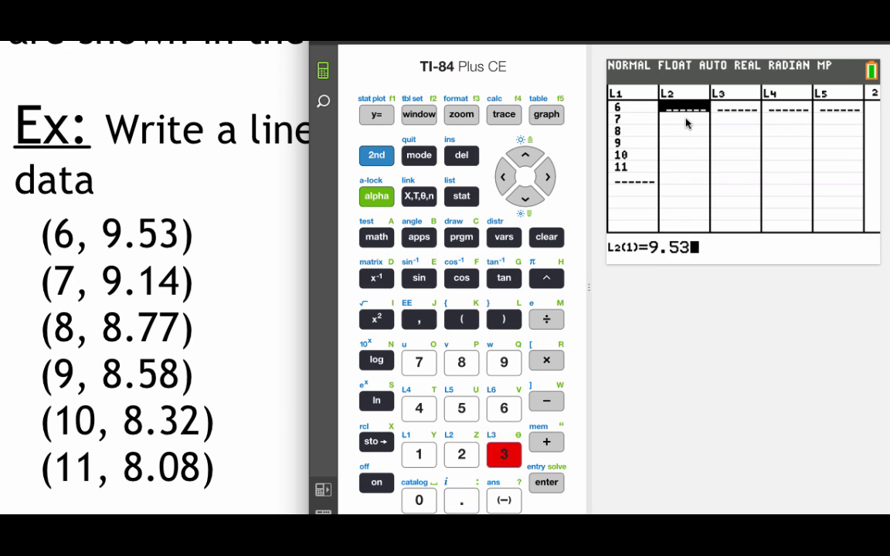
key("Return")
type("9.14")
key("Return")
type("8.77")
key("Return")
type("8.58")
key("Return")
type("8.32")
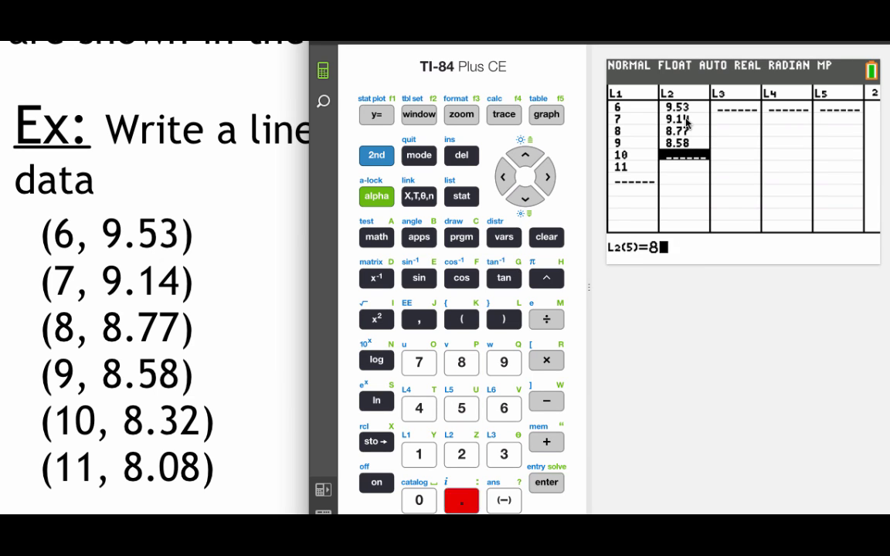
key("Return")
type("8.08")
key("Return")
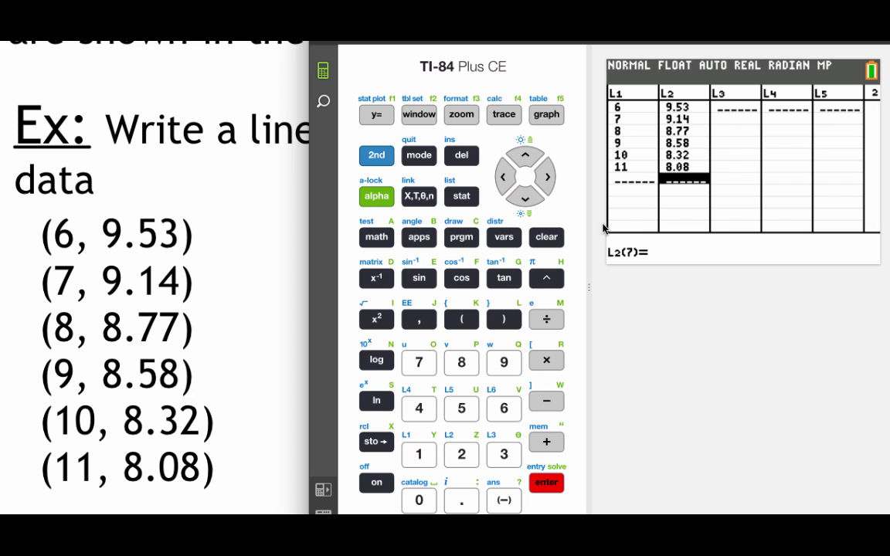
Step: Run LinReg(ax+b) with Xlist L1 and Ylist L2, giving a=-.2828571429, b=11.14095238
left_click(464, 196)
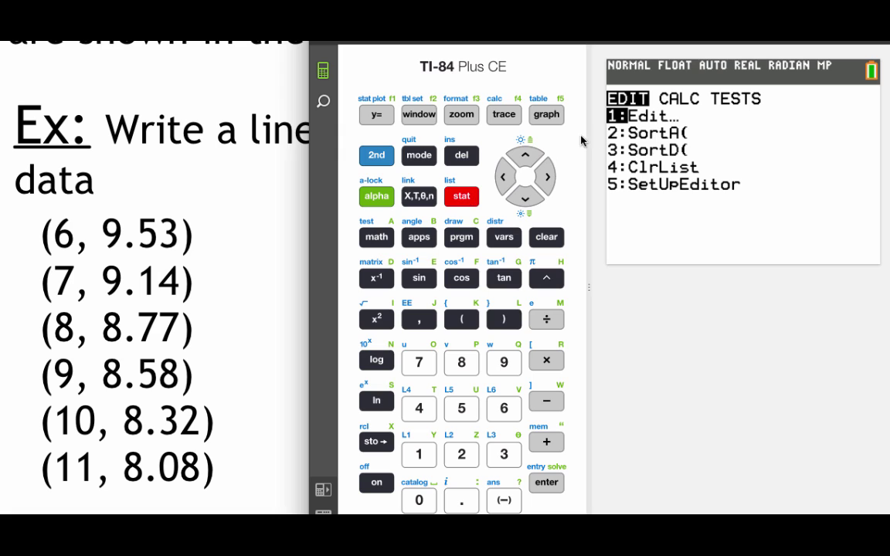
left_click(547, 176)
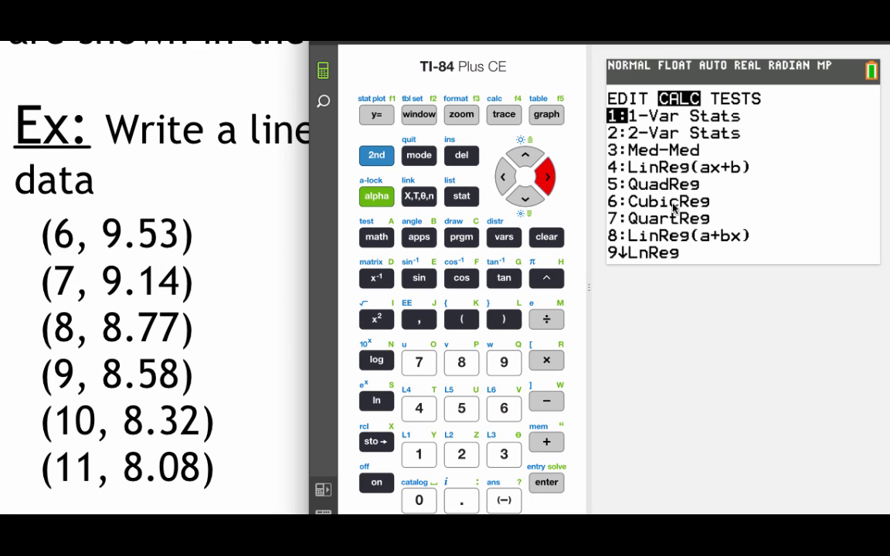
left_click(418, 408)
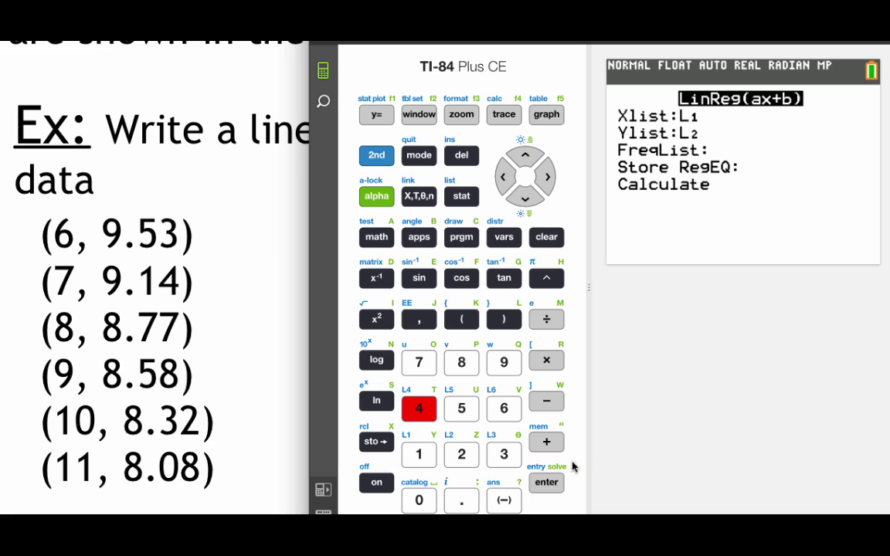
left_click(545, 480)
left_click(544, 481)
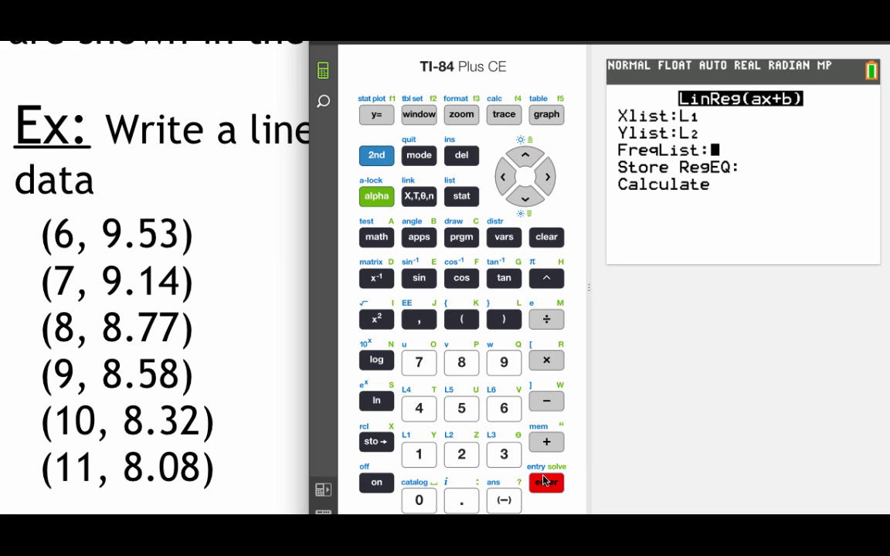
left_click(545, 482)
left_click(545, 482)
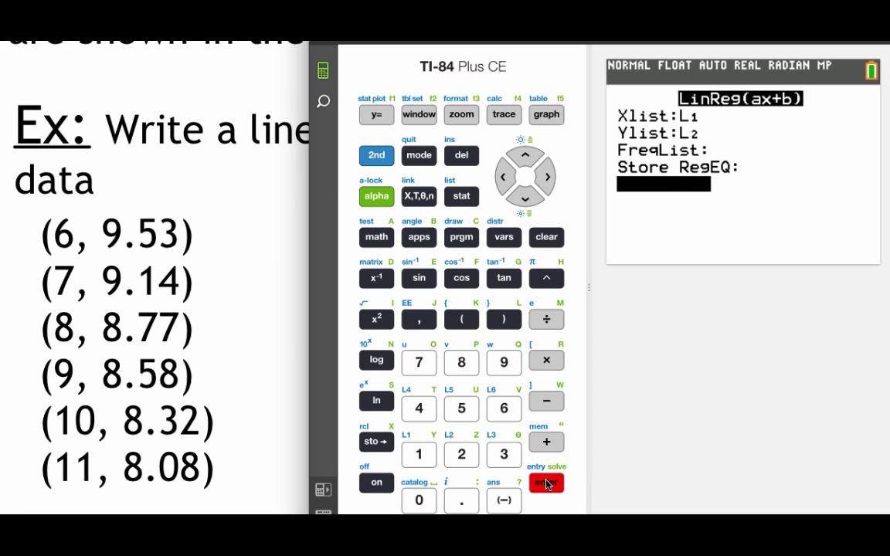
left_click(545, 482)
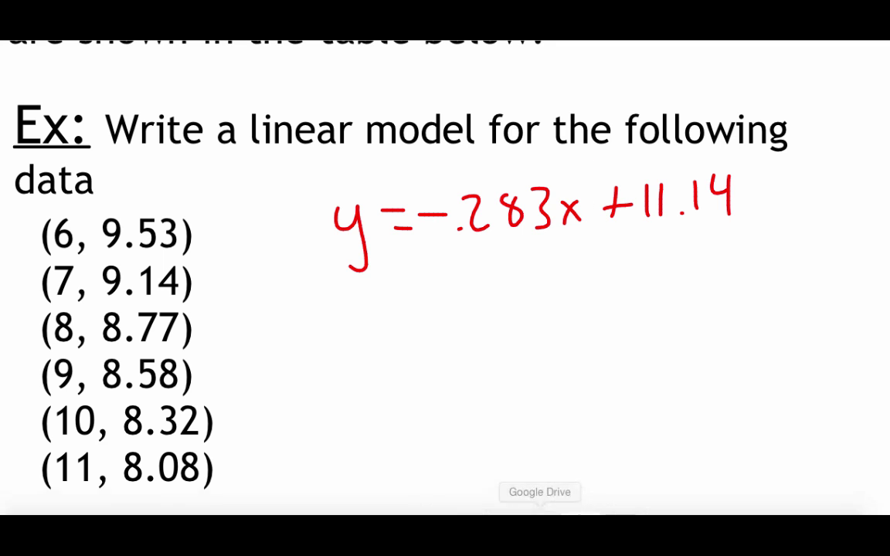
Step: Turn on Plot1 and graph it with Y1=-.283X+11.14 in a 0–12 by 0–10 window
left_click(517, 506)
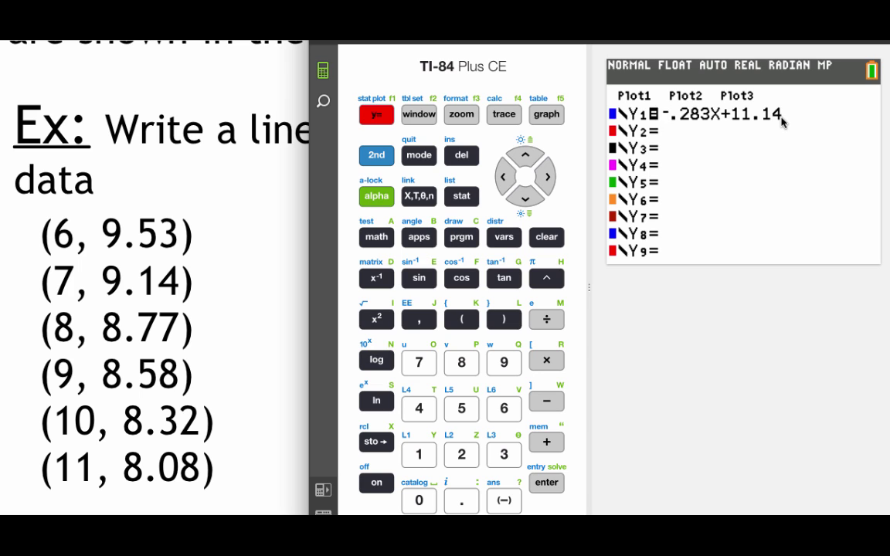
left_click(423, 115)
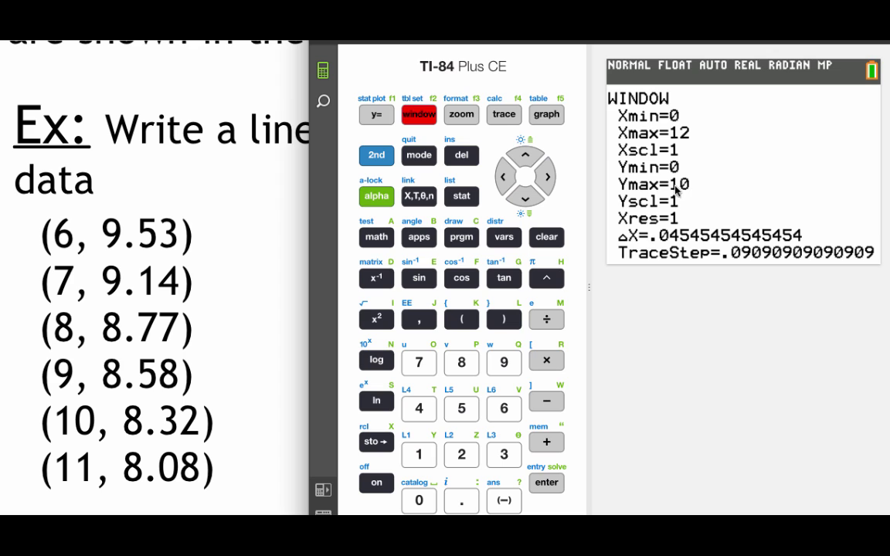
left_click(378, 115)
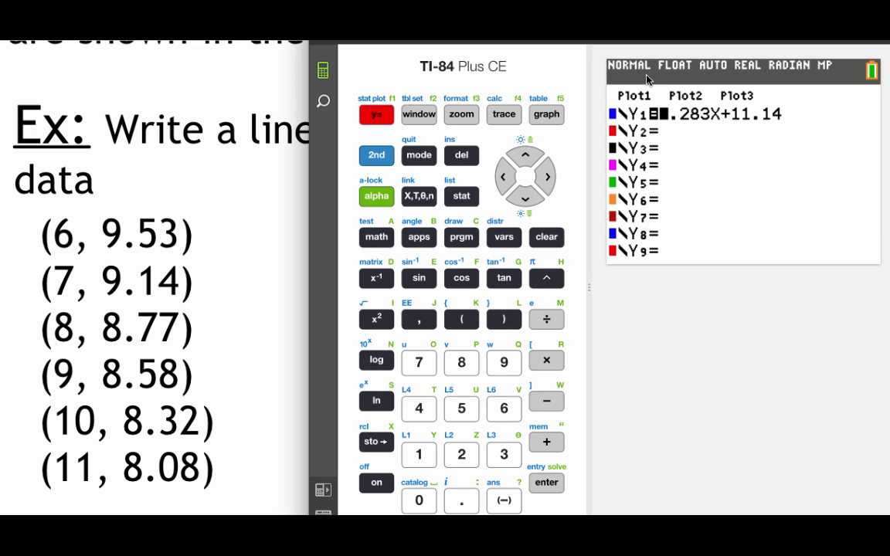
left_click(525, 156)
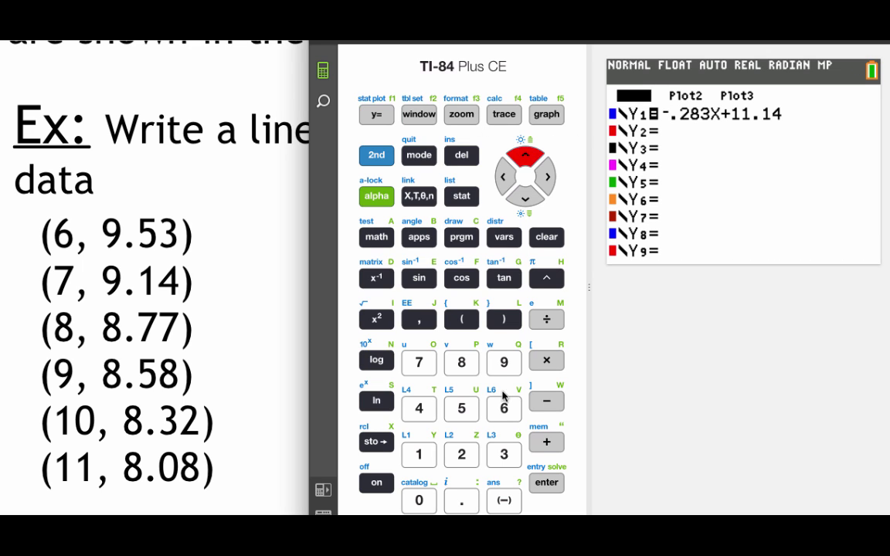
left_click(546, 480)
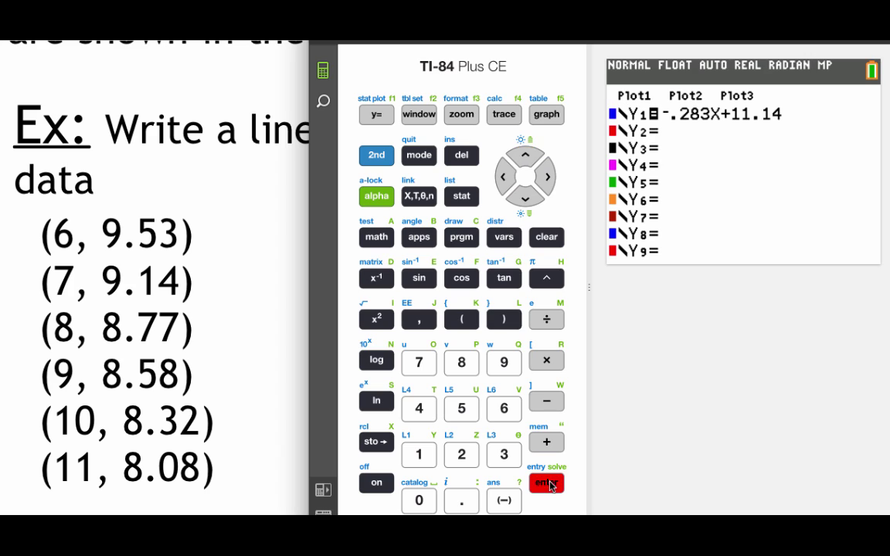
left_click(525, 199)
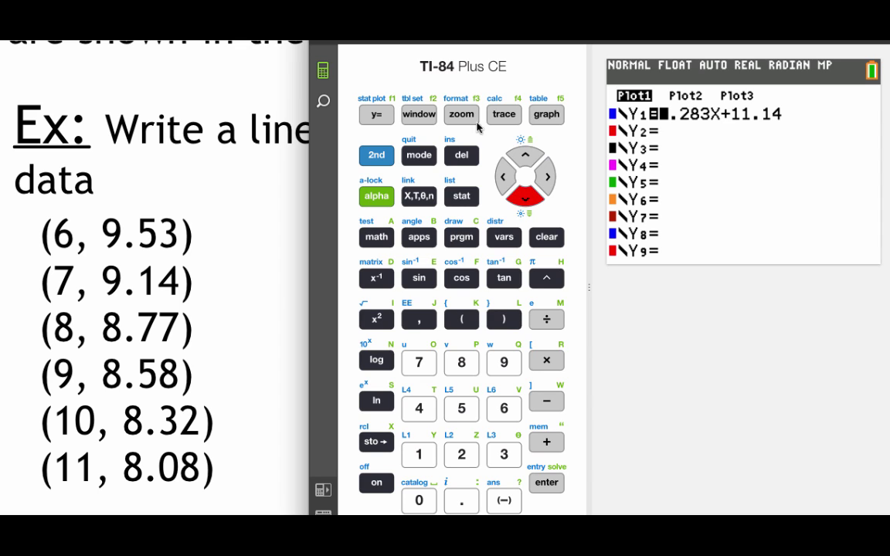
left_click(546, 117)
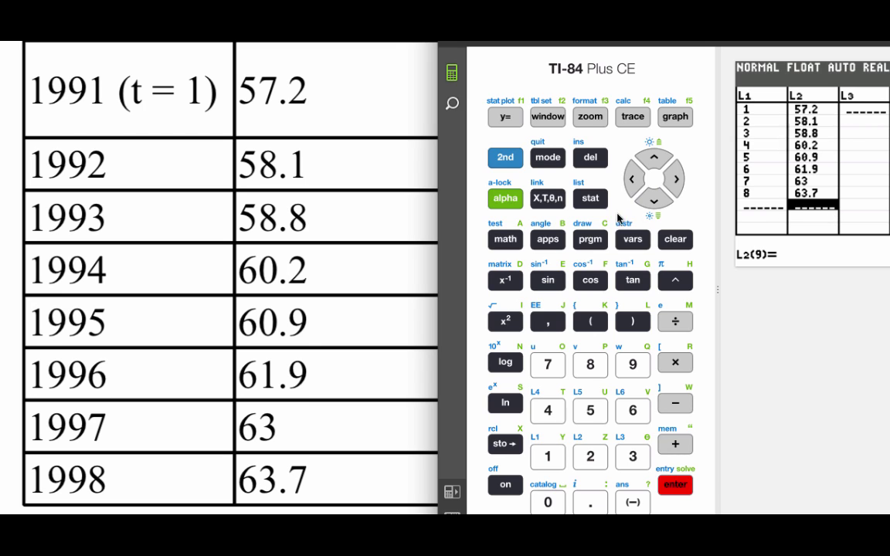
Step: Run LinReg(ax+b) on the year data, giving a=.9523809524 and b=56.18928571
left_click(590, 198)
left_click(676, 183)
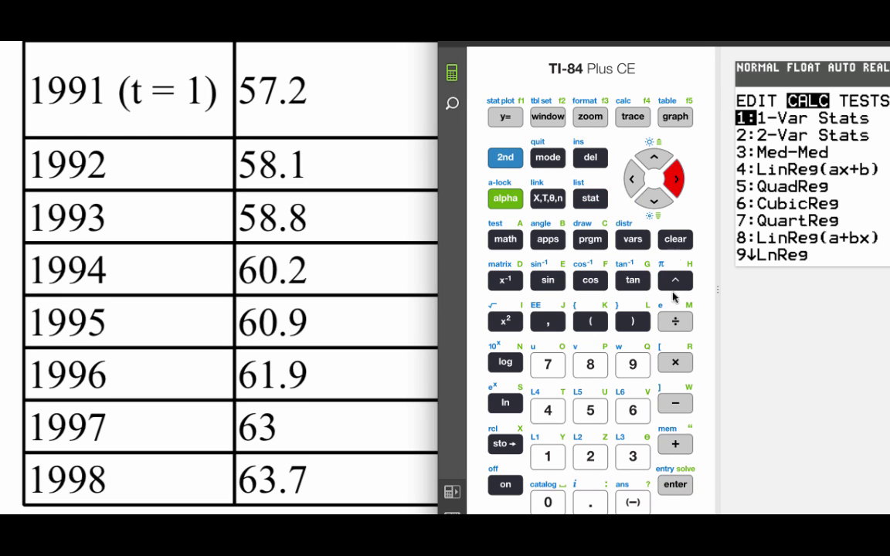
left_click(548, 410)
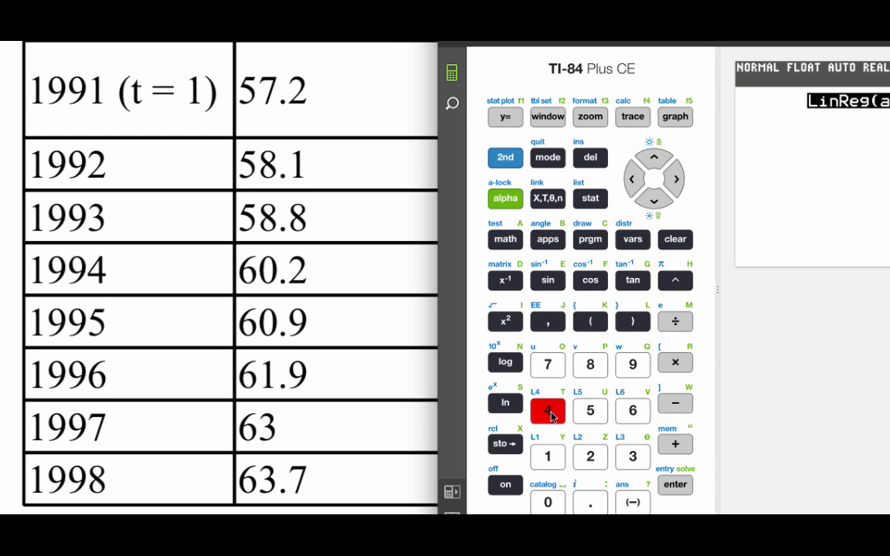
left_click(653, 196)
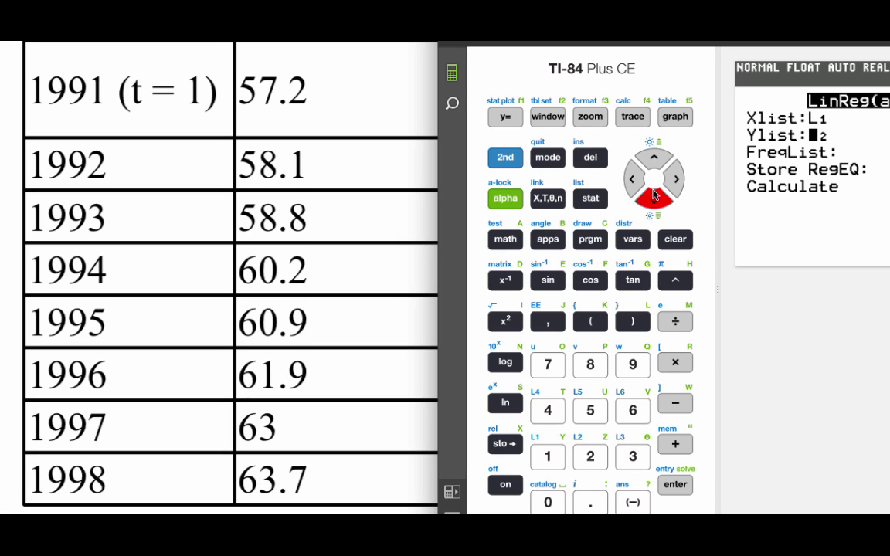
left_click(653, 196)
left_click(653, 196)
left_click(653, 196)
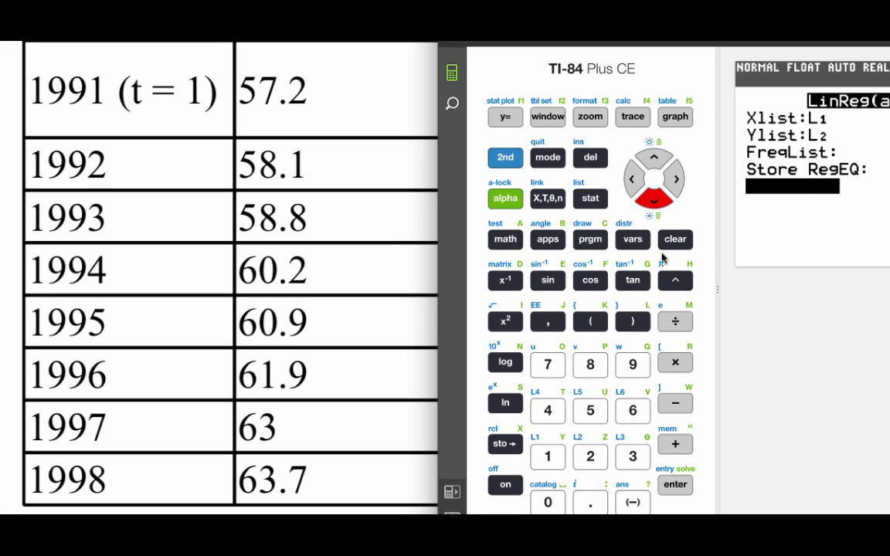
left_click(675, 484)
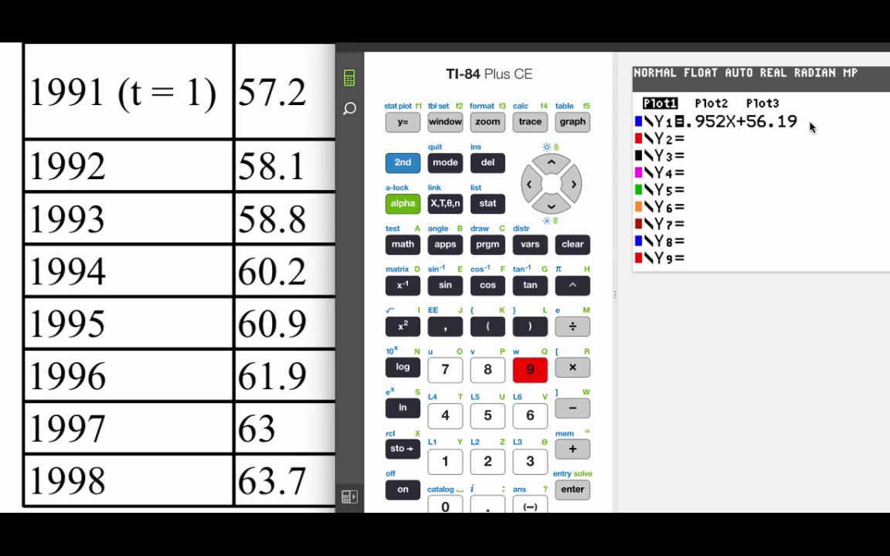
Step: Set the window to Xmin 0, Xmax 12, Ymin 0, Ymax 65
left_click(450, 122)
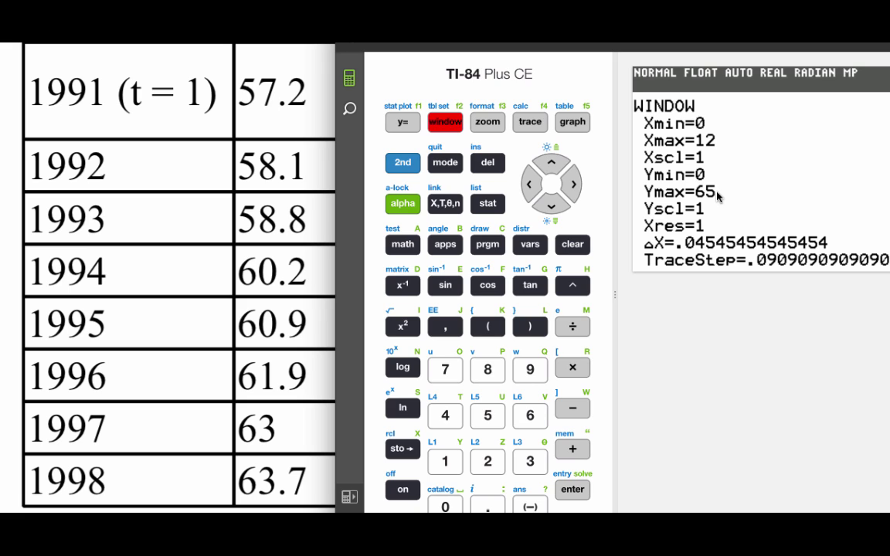
Step: Draw the eight year-data points together with the Y1 = .952X+56.19 line
left_click(580, 123)
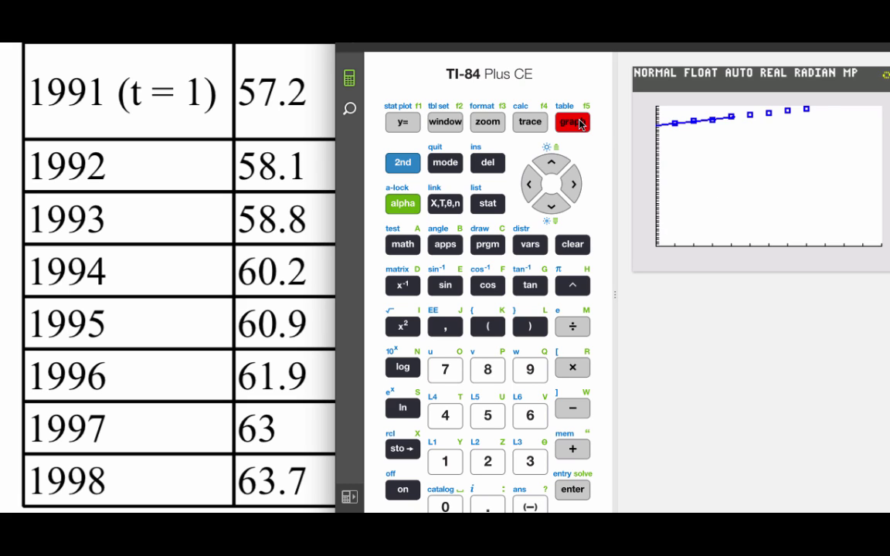